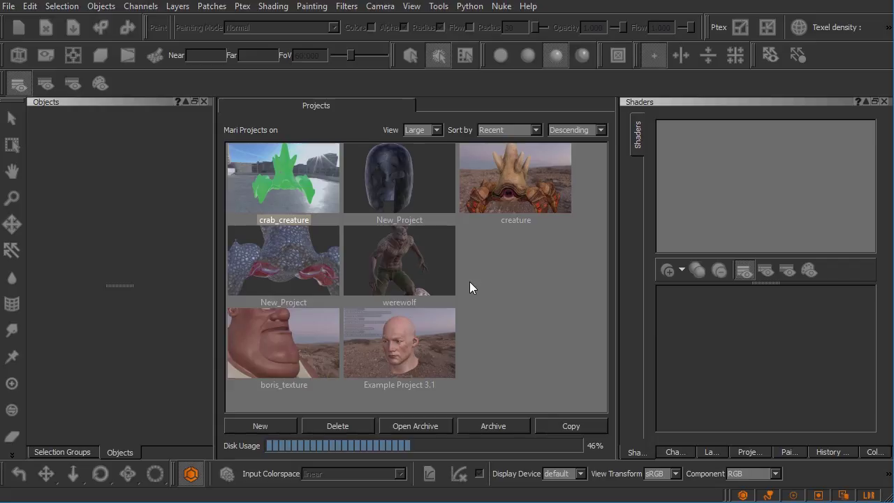
Close the Selection Groups palette and its empty dock so the Projects browser widens.
click(202, 101)
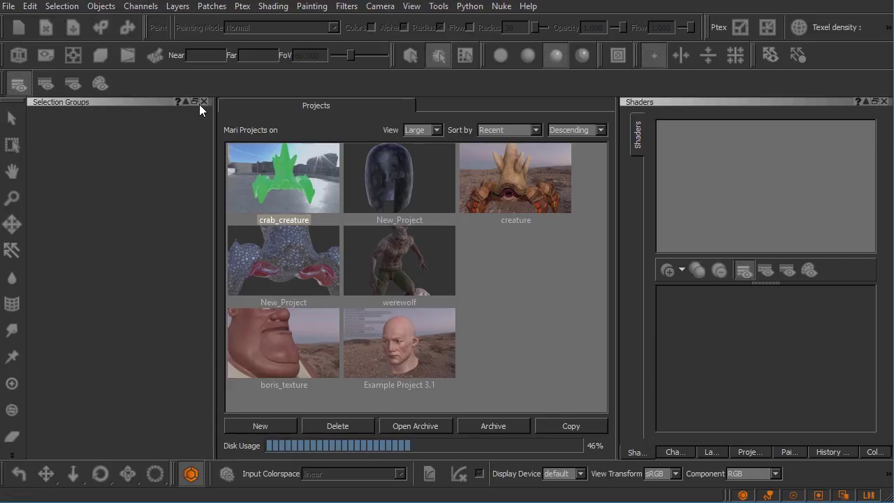
click(202, 102)
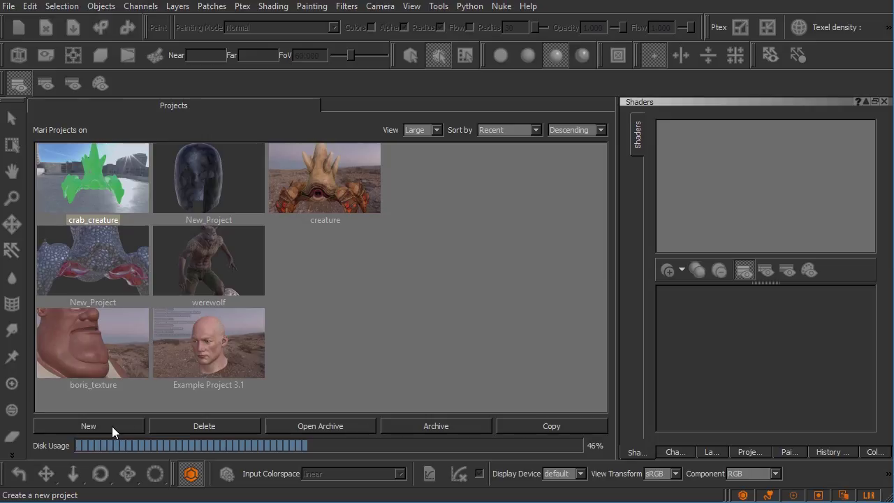
Look through the project area's context menu and the File menu without choosing anything.
right_click(375, 262)
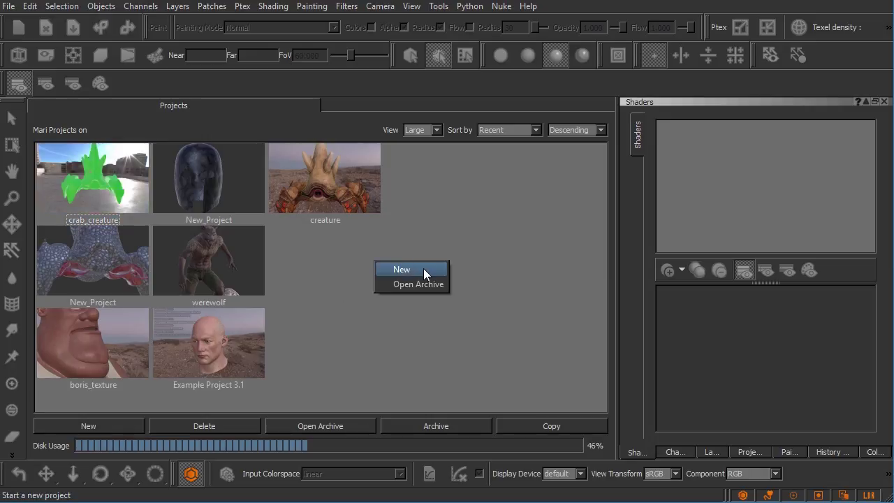
click(404, 112)
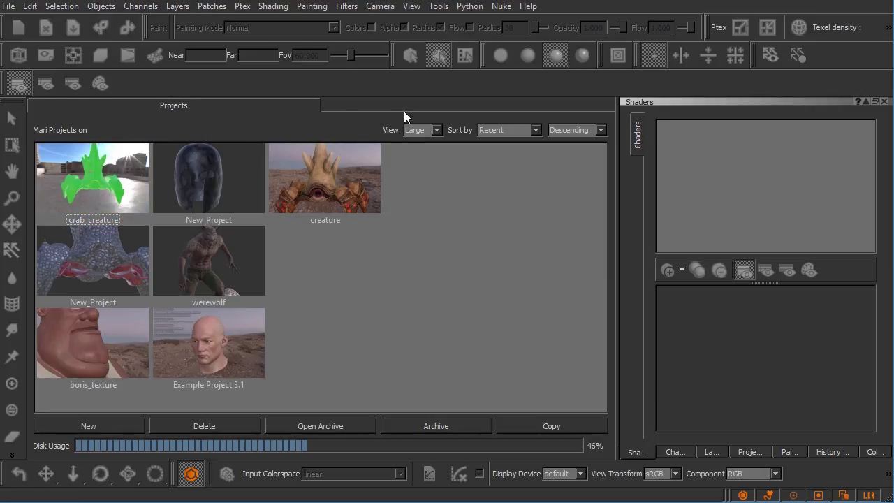
click(10, 9)
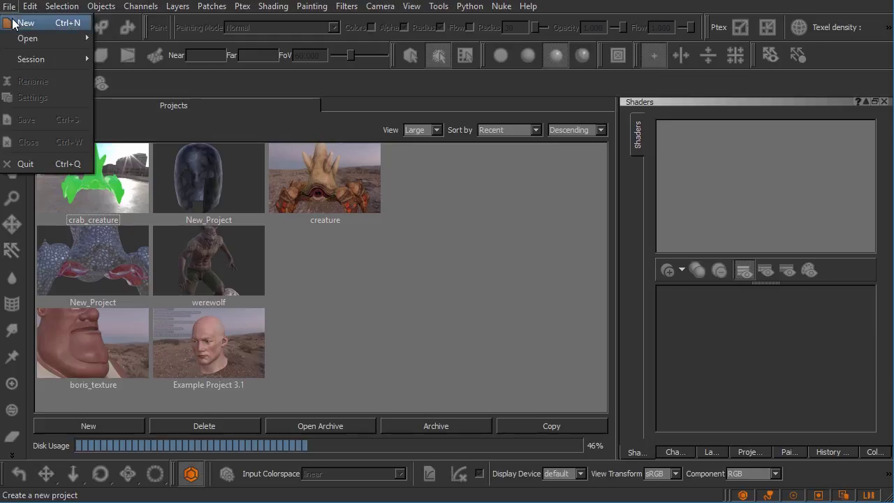
click(310, 74)
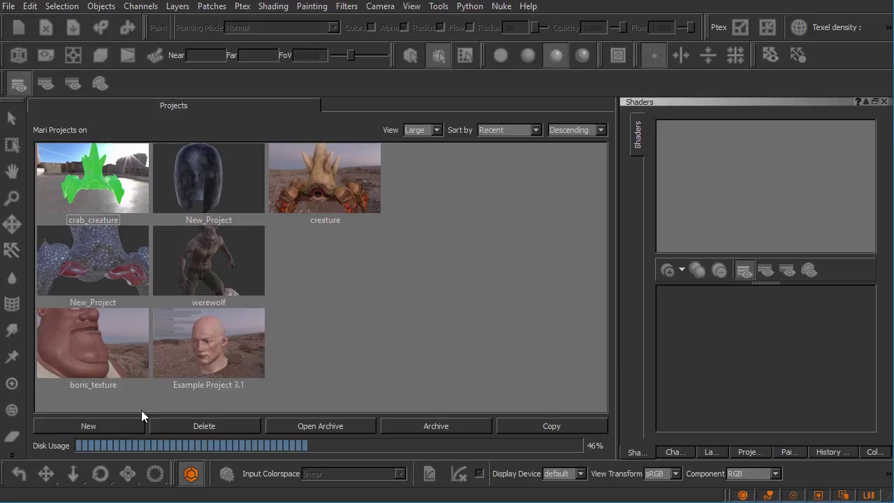
Start a new project, centre its dialog, and name it crabCreature.
click(127, 421)
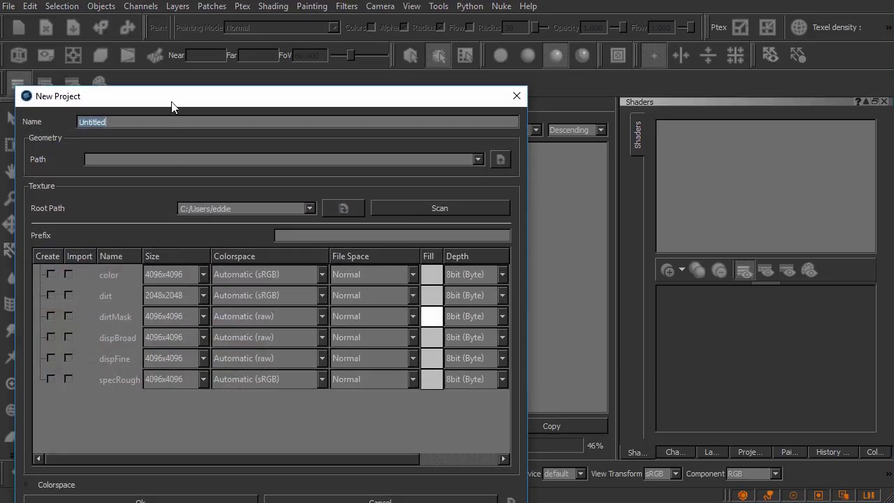
drag(177, 104, 301, 37)
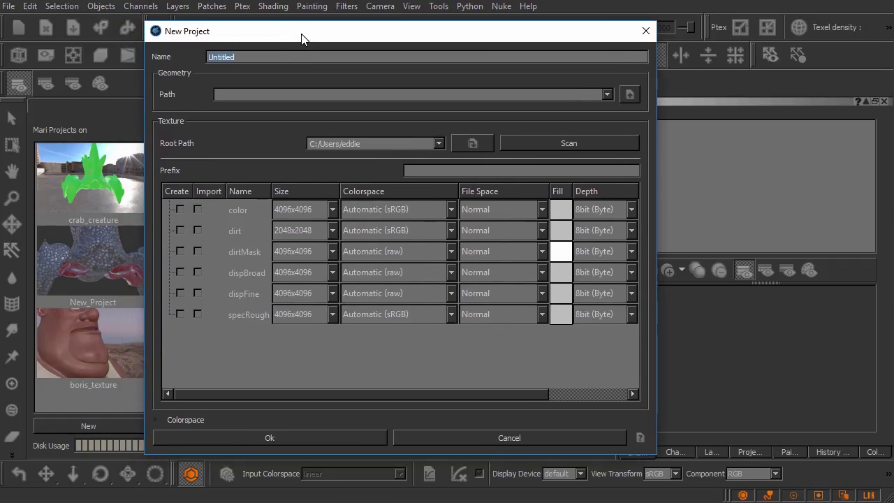
text(crabCreature)
Load crab_m2c01.obj from Exercise Files > Referenced Files > Geometry as the project mesh.
click(628, 94)
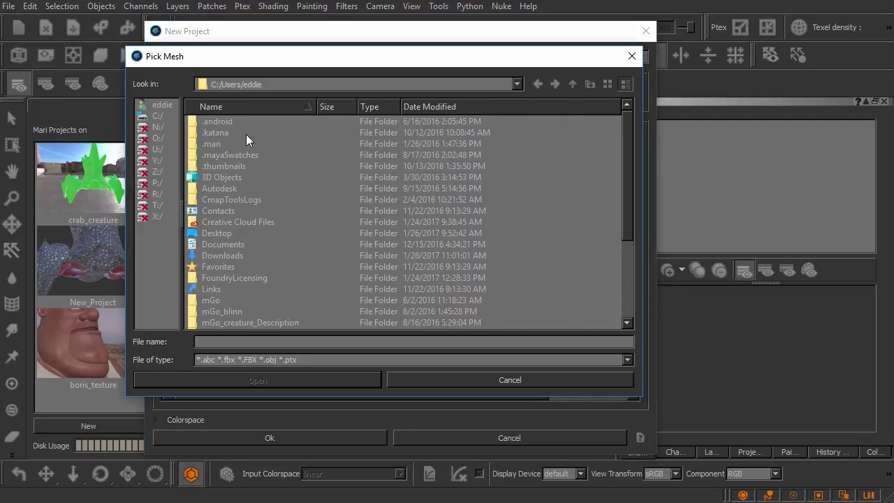
click(157, 116)
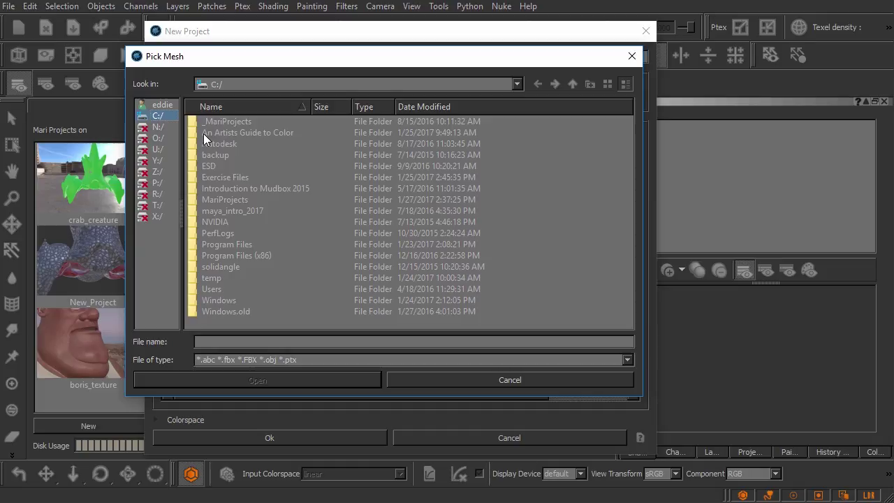
double_click(228, 176)
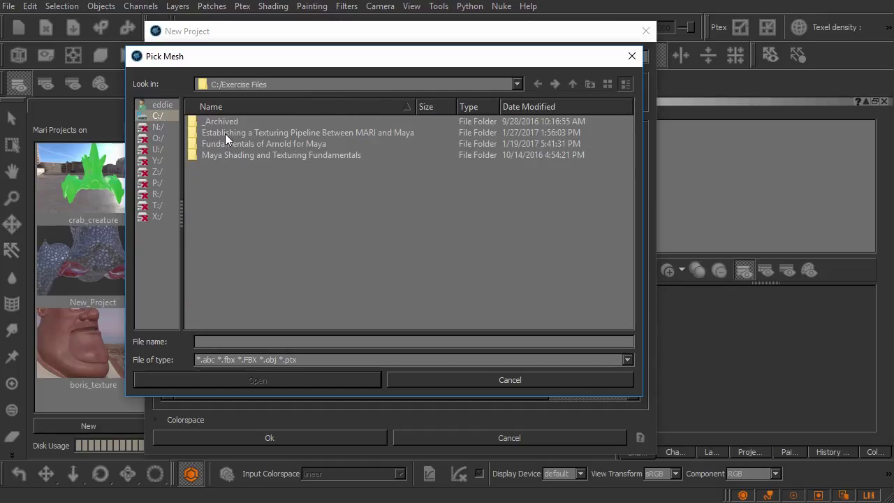
double_click(225, 133)
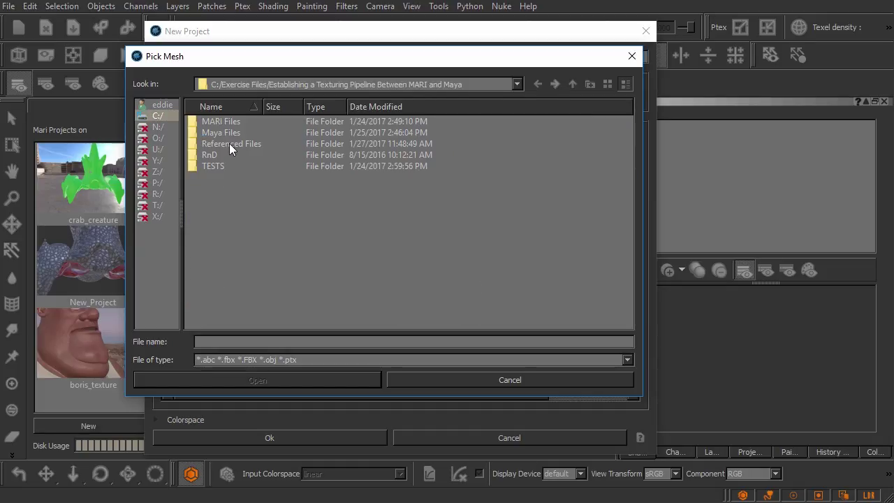
double_click(229, 143)
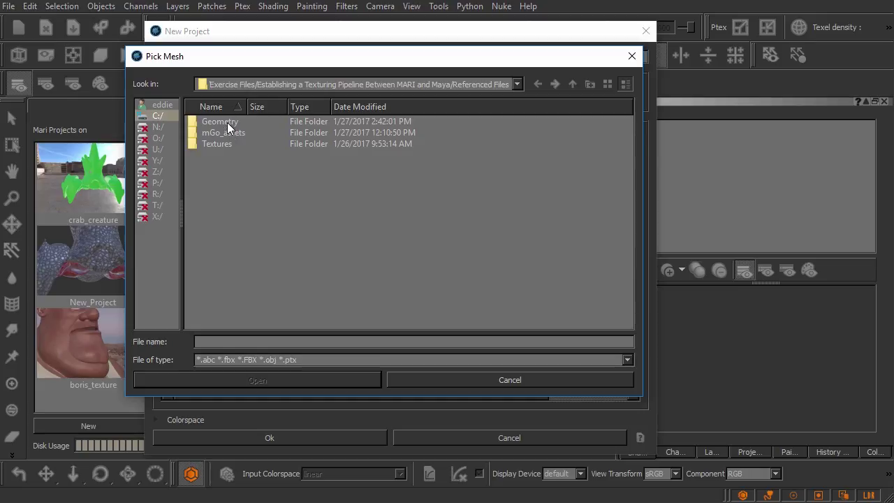
double_click(227, 123)
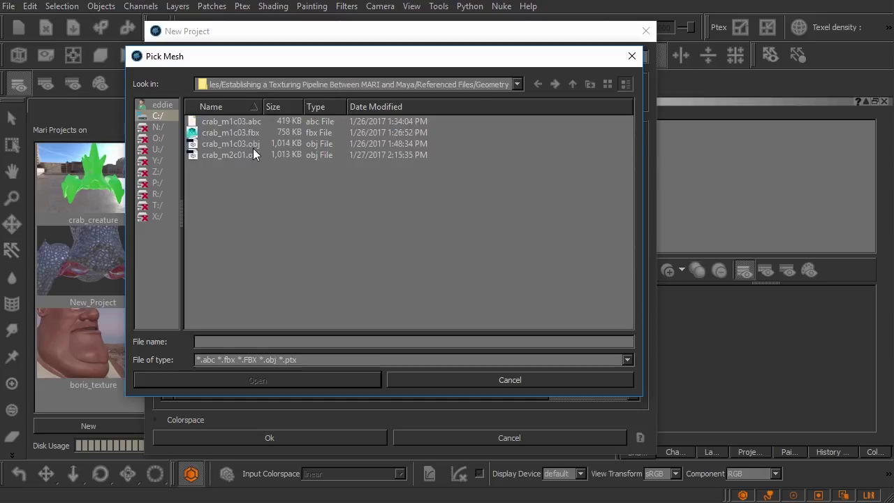
drag(277, 58, 388, 61)
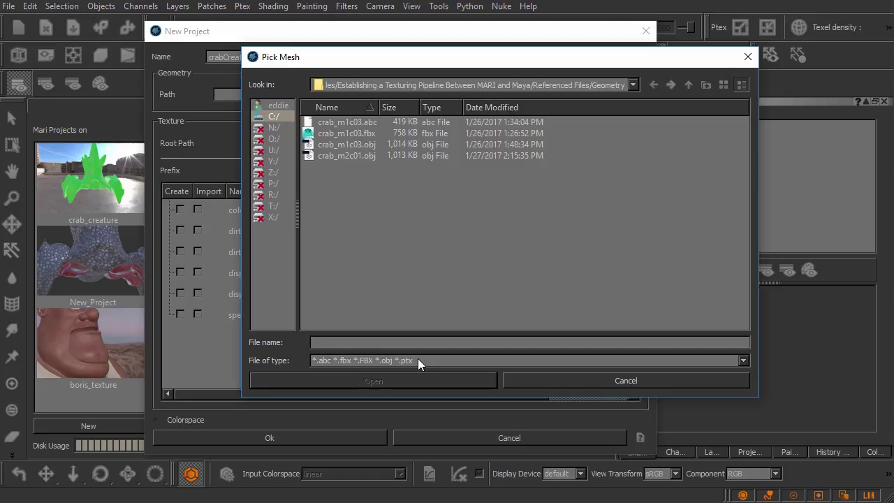
click(346, 156)
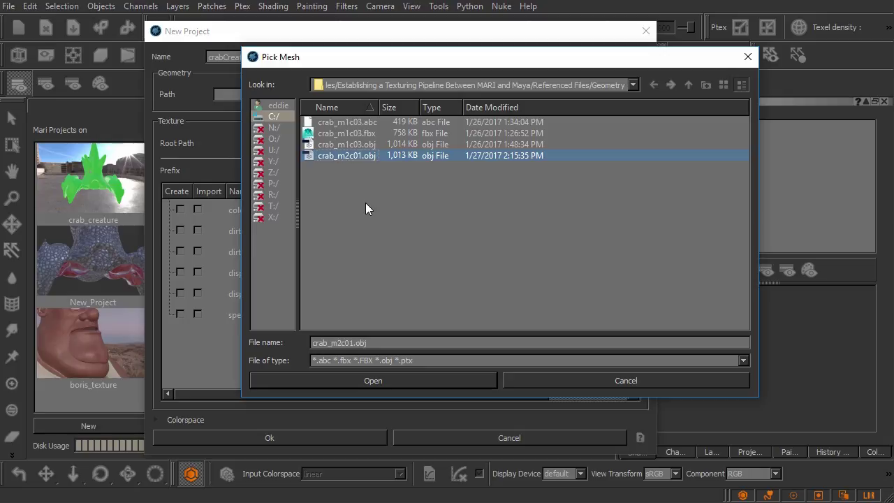
click(419, 377)
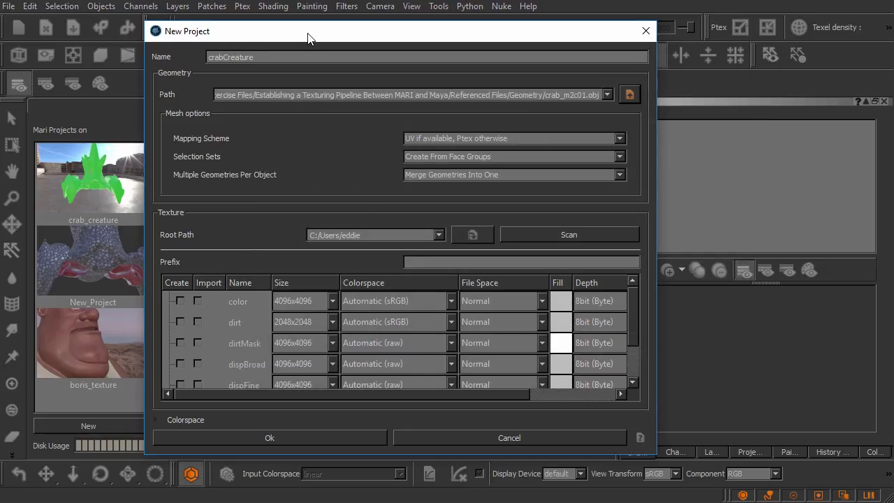
drag(308, 31, 315, 21)
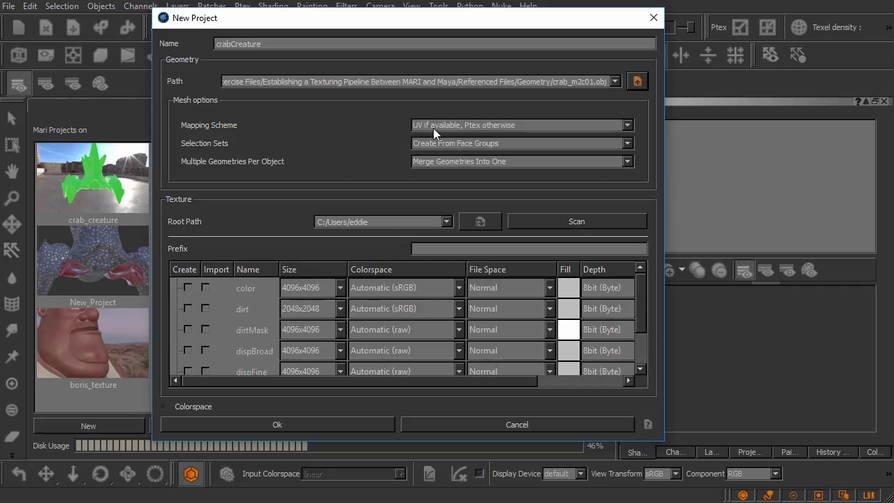
click(490, 126)
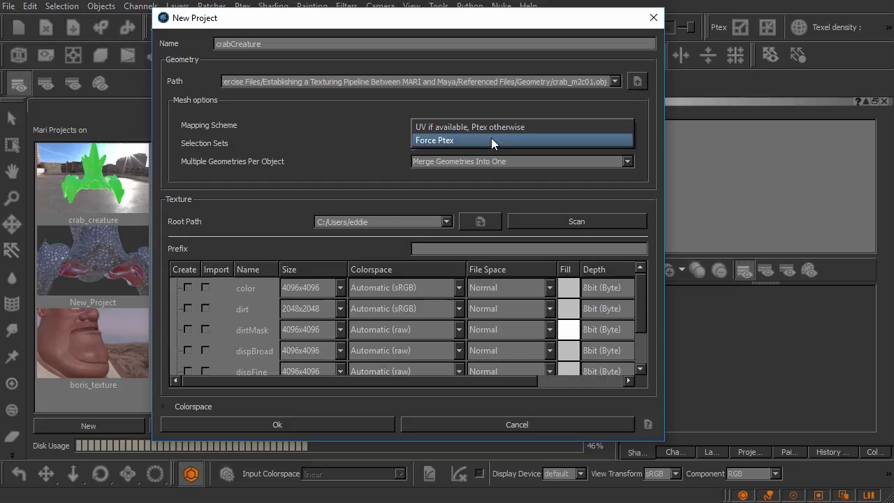
click(493, 126)
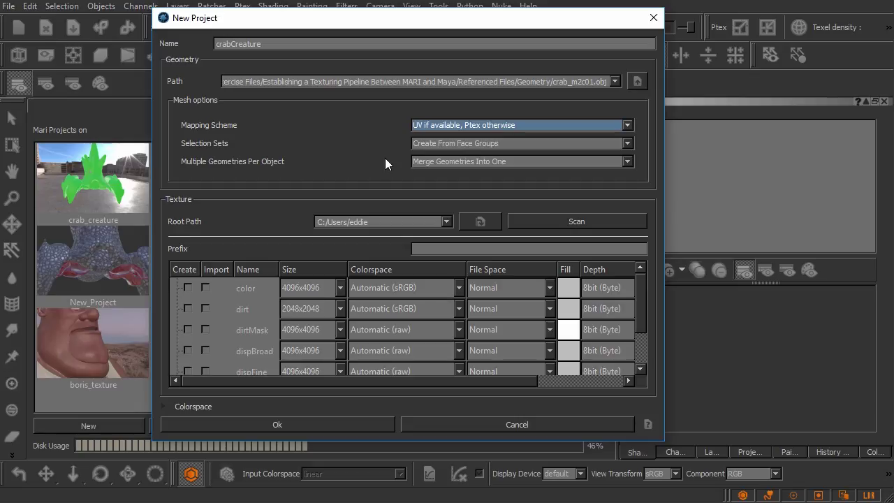
Set Selection Sets to Dont Create and keep Multiple Geometries on Merge Geometries Into One.
click(543, 145)
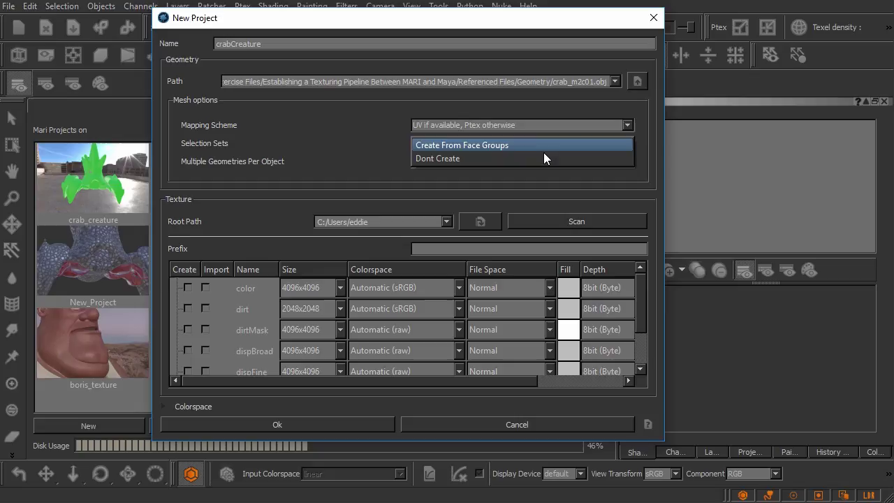
click(544, 156)
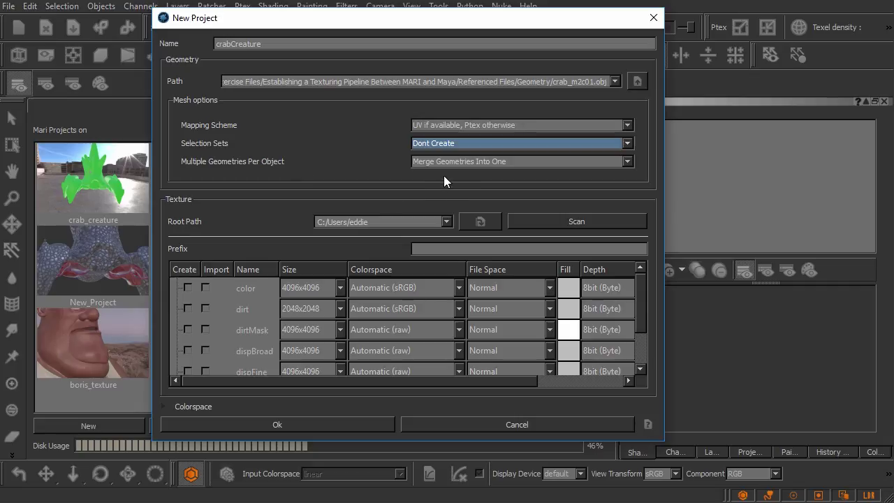
click(540, 162)
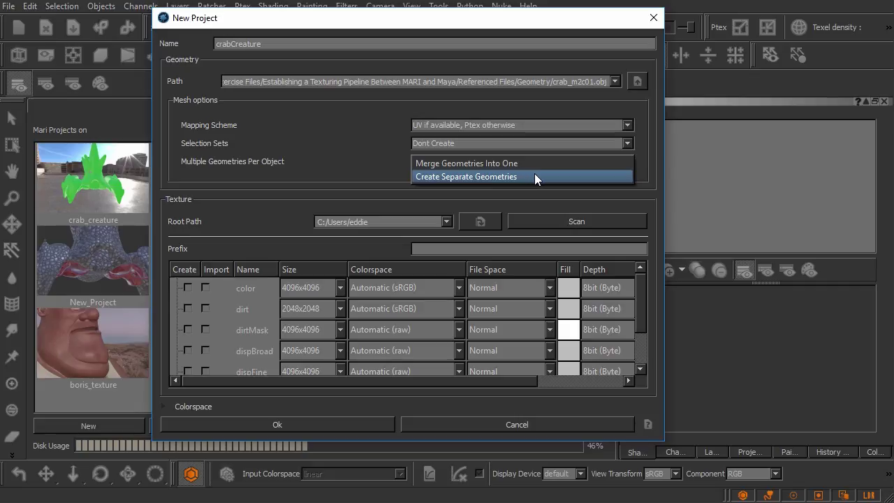
click(463, 164)
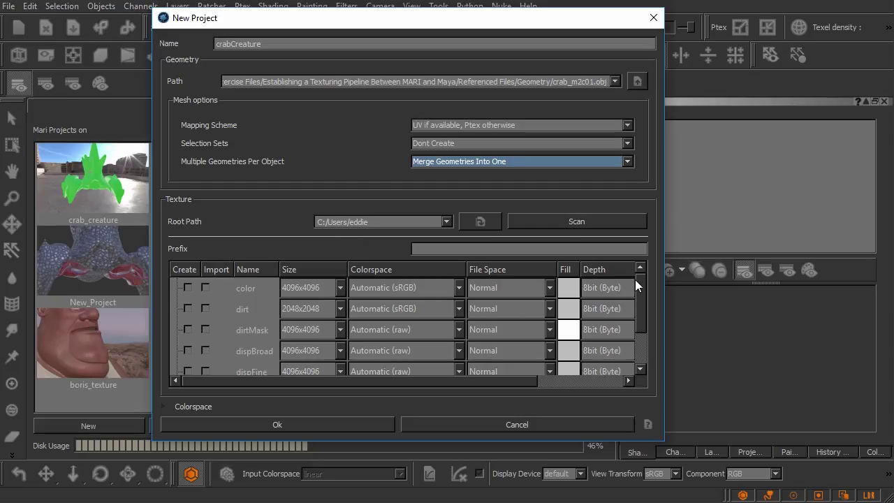
drag(639, 280, 640, 282)
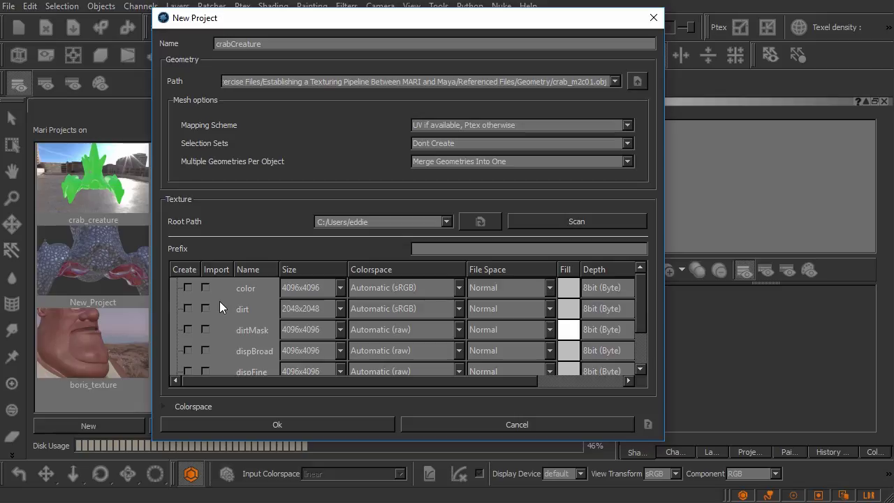
click(186, 287)
click(187, 287)
Expand the Colorspace settings and keep nuke-default as the OCIO config.
click(175, 407)
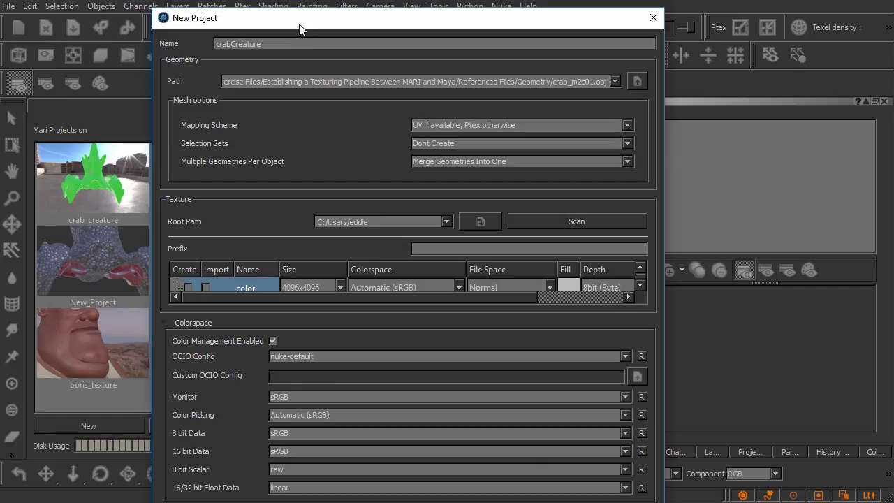
drag(299, 28, 300, 3)
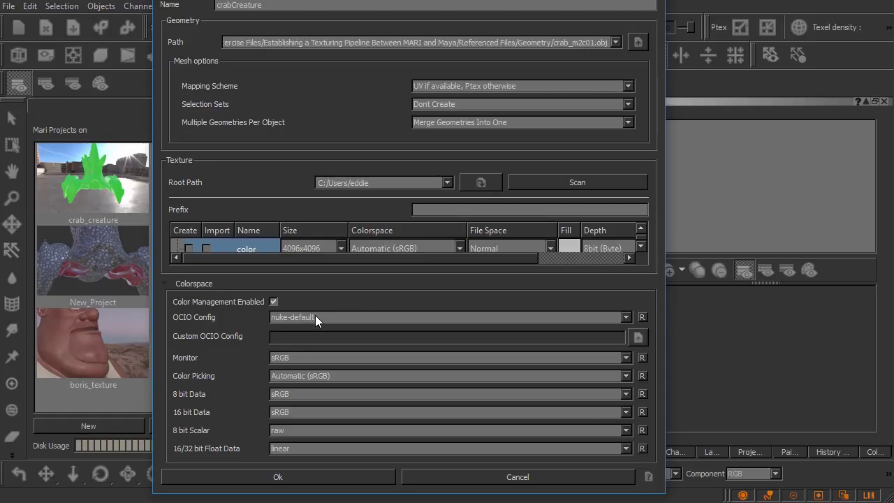
click(619, 317)
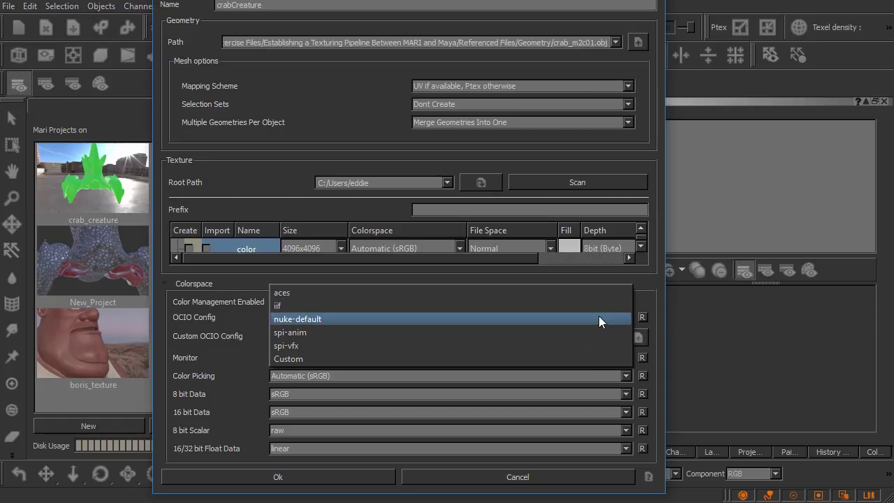
click(599, 316)
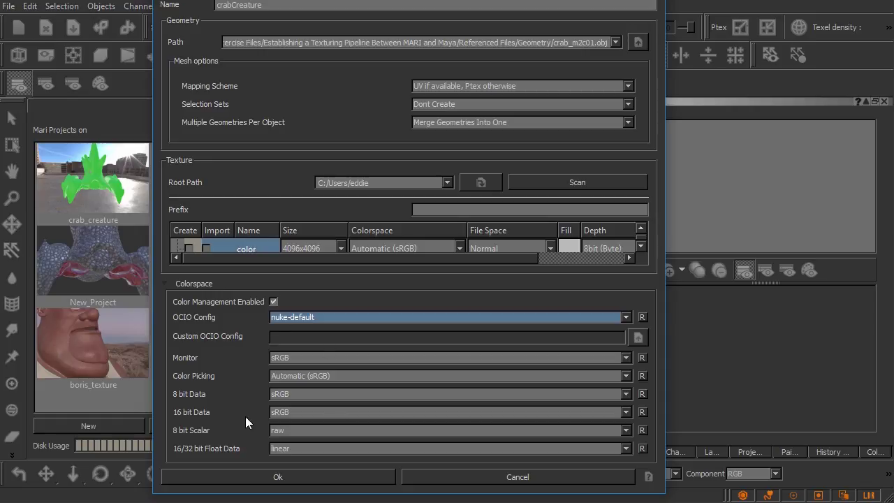
Confirm the New Project dialog with Ok to create the crabCreature project.
click(274, 477)
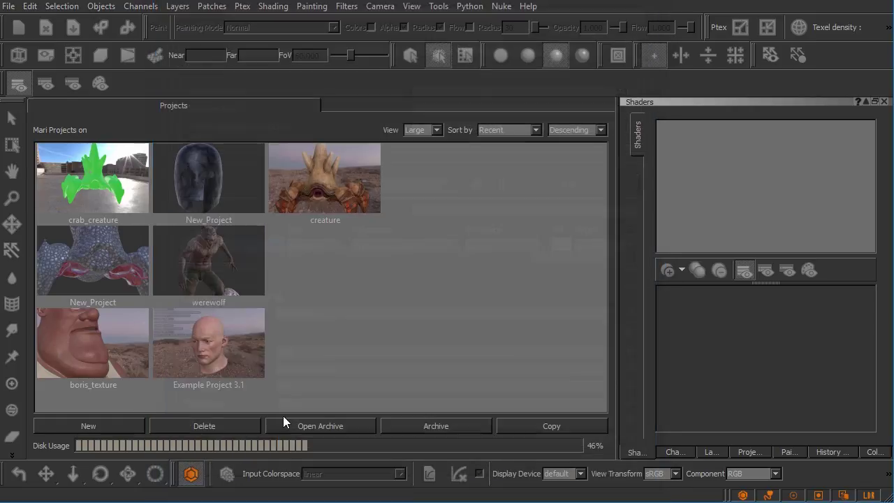